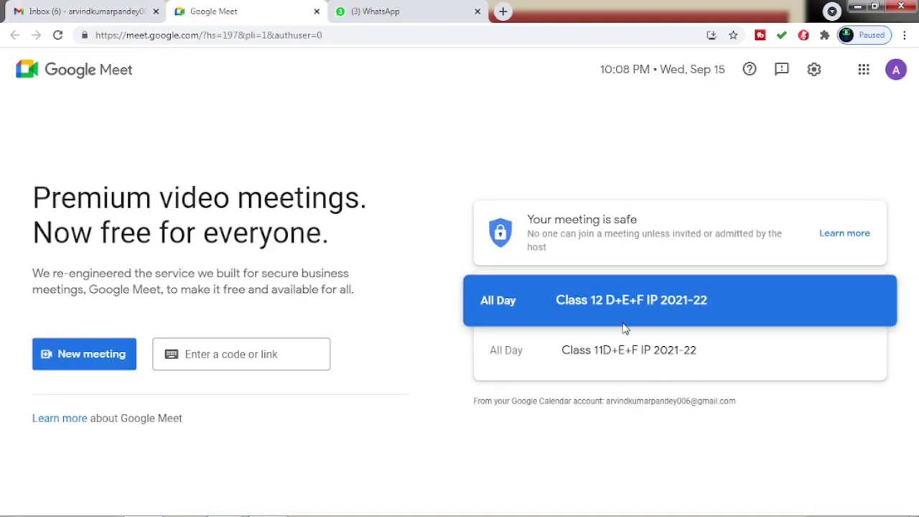
- Start an instant meeting in Google Meet and close it again
click(656, 306)
click(65, 359)
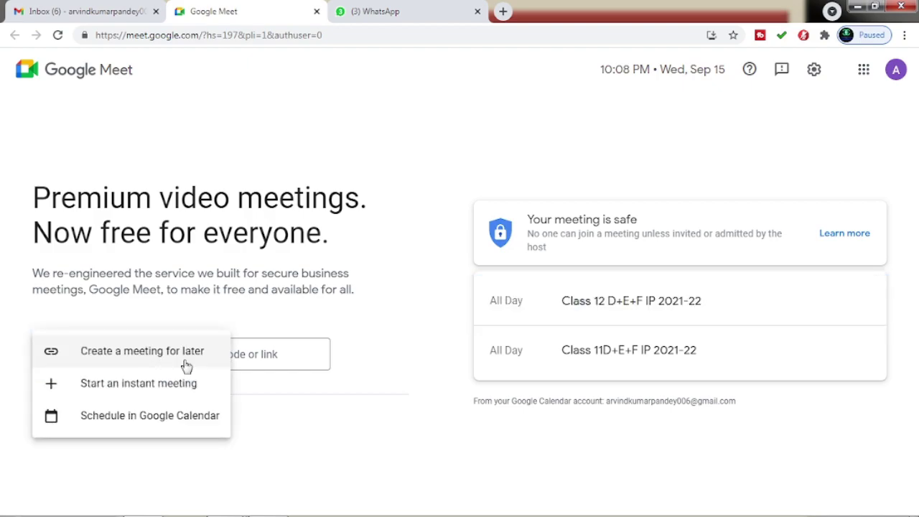
click(117, 388)
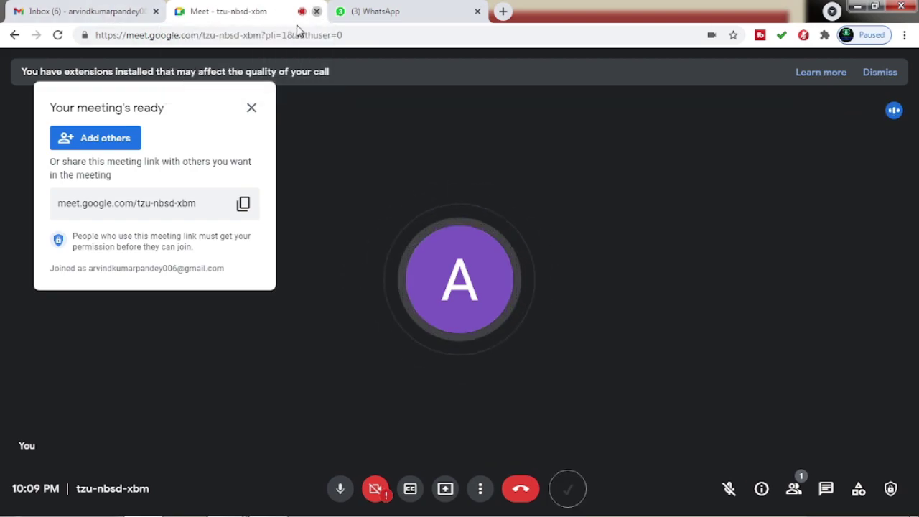
click(316, 12)
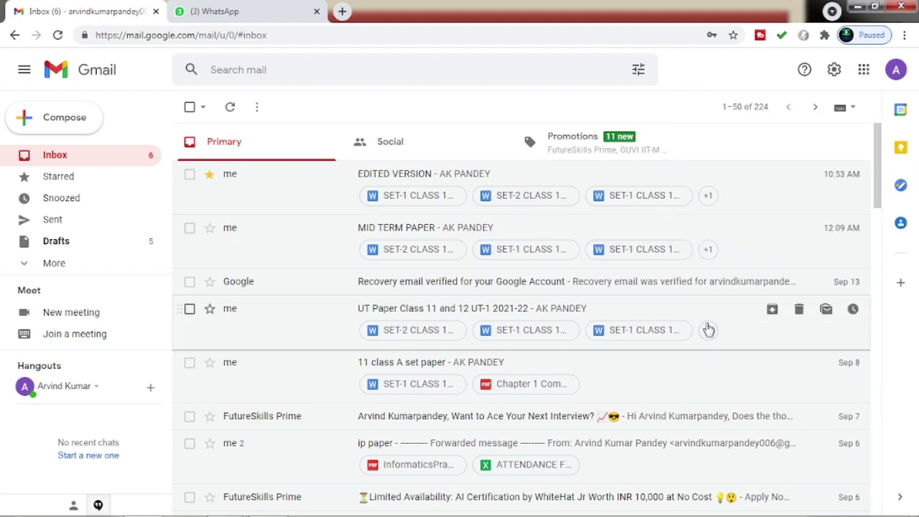
- Switch to Google Calendar and start a new event on Wednesday, September 15, from 10:00pm to 11:00pm
click(865, 72)
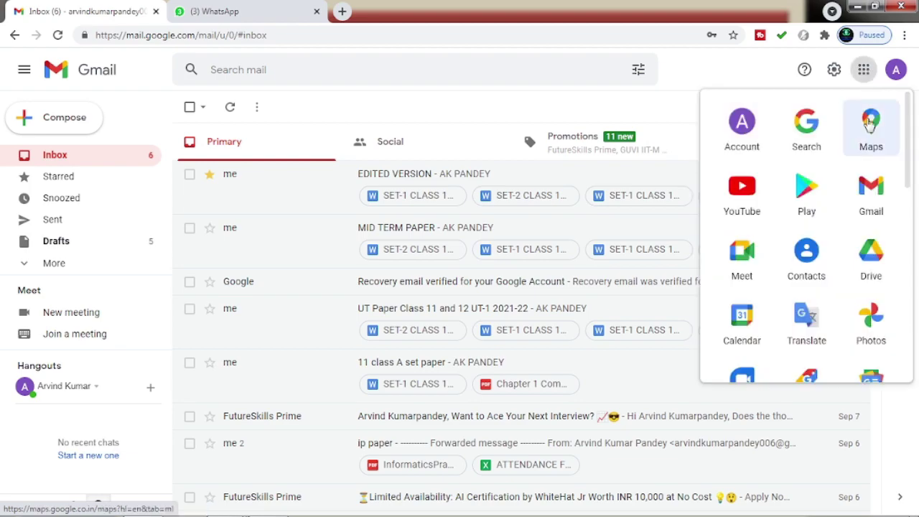
click(743, 342)
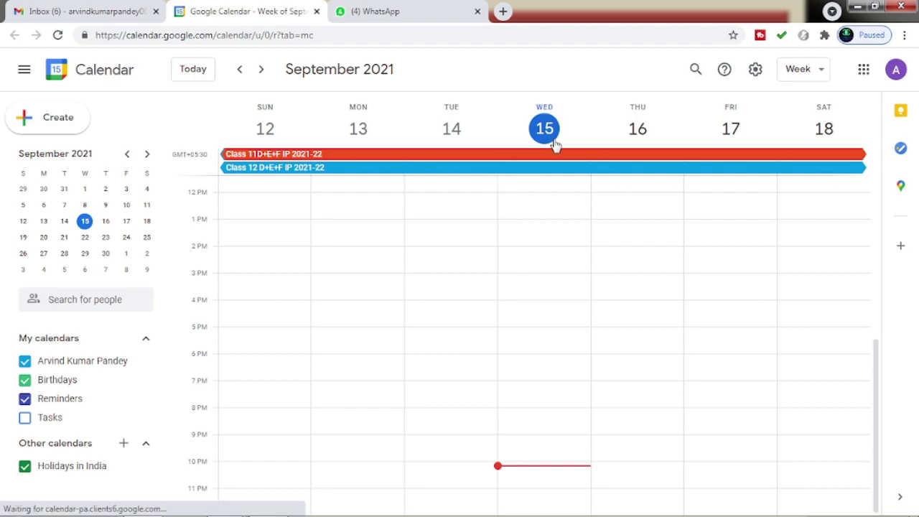
click(533, 479)
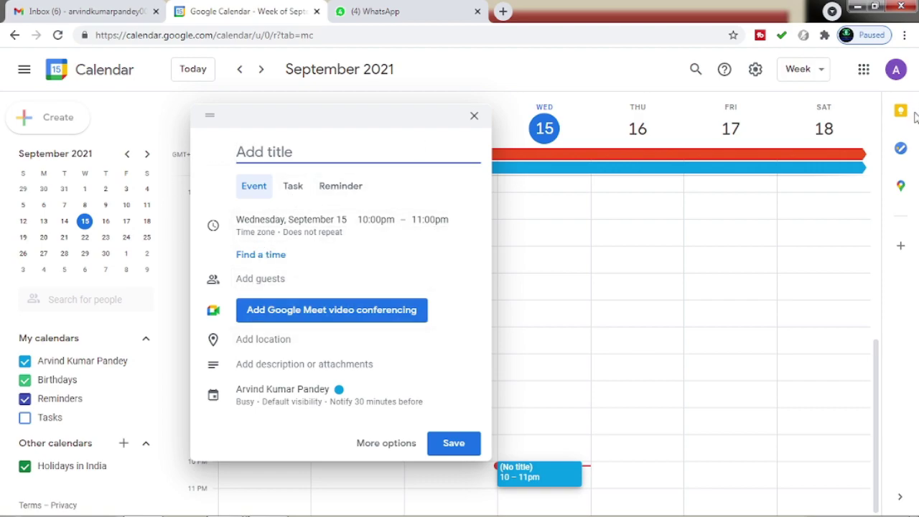
- Title the event "IP class 12-A", add Google Meet video conferencing and save it
text(IP)
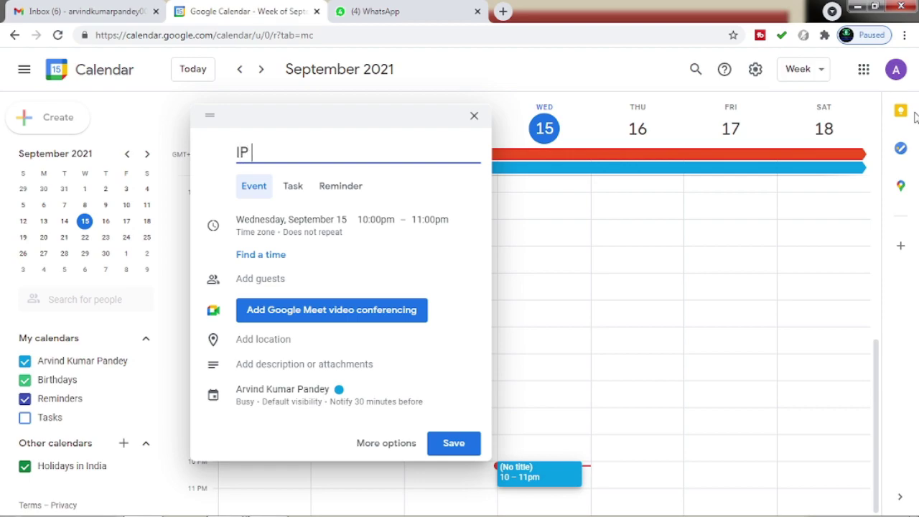
text( class)
text( 12)
text(-a)
text(A)
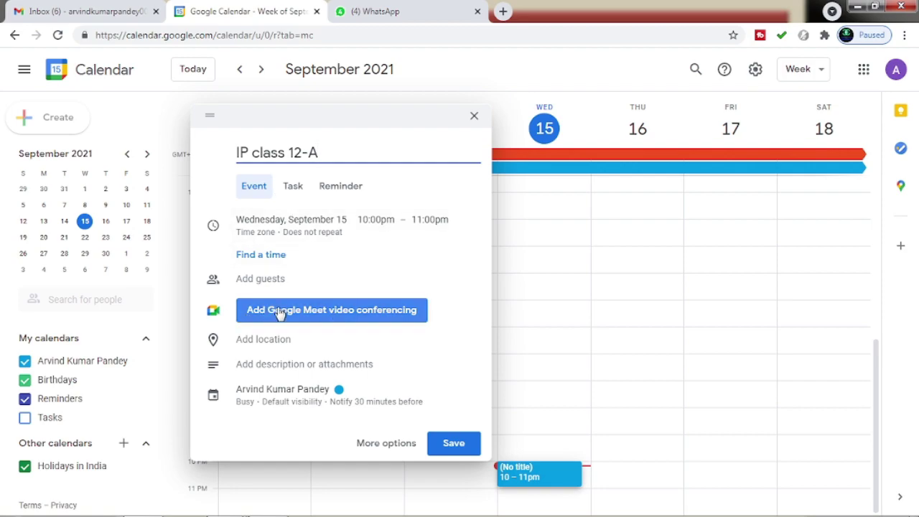
click(326, 316)
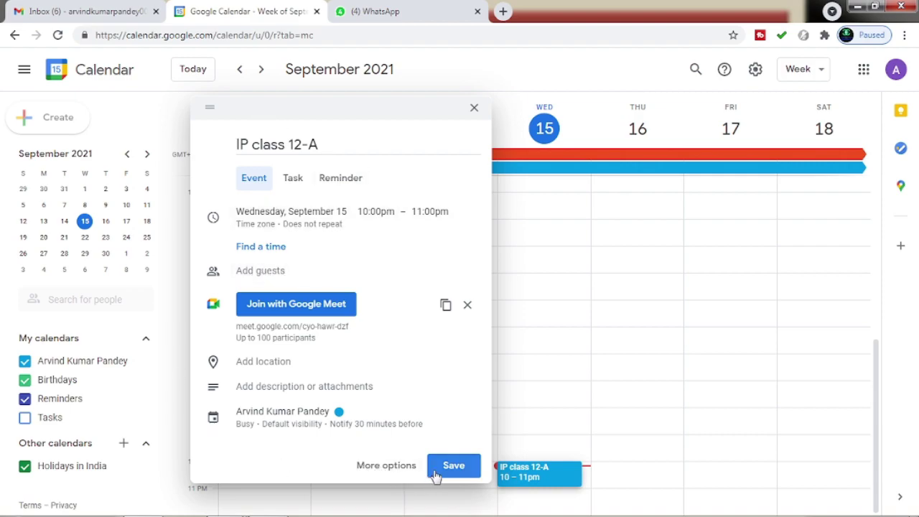
click(457, 466)
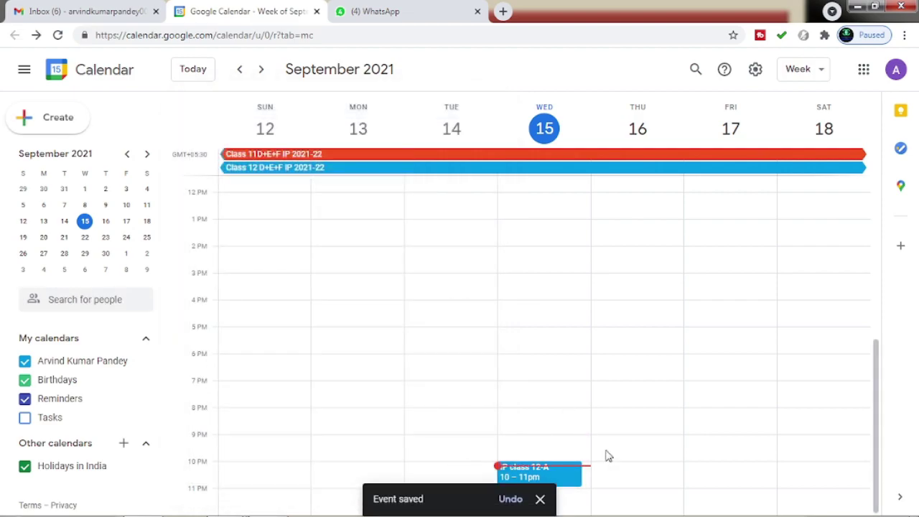
- Edit the IP class 12-A event to run all day from Sep 15, 2021 to Oct 31, 2021
click(567, 480)
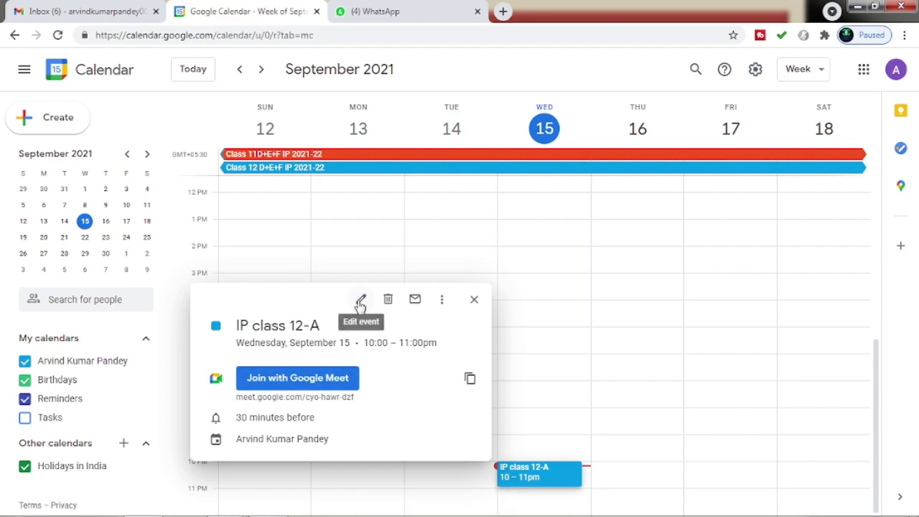
click(361, 300)
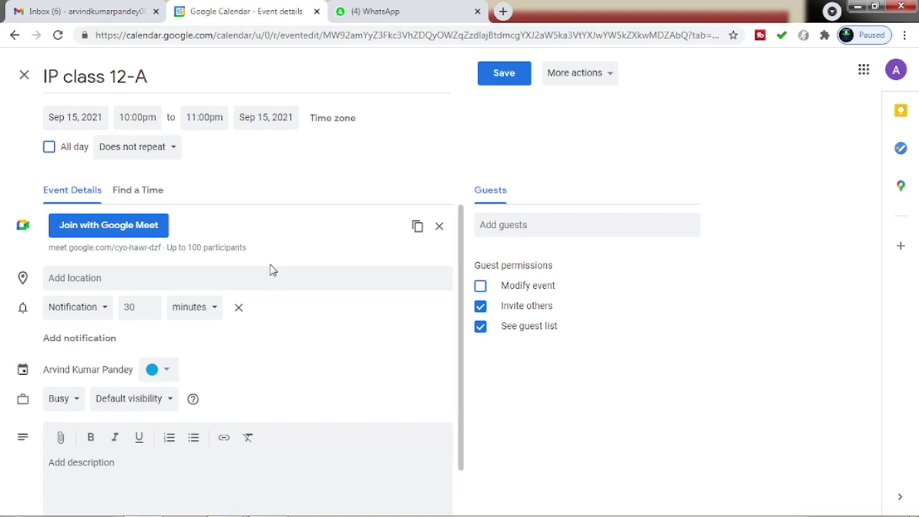
click(48, 148)
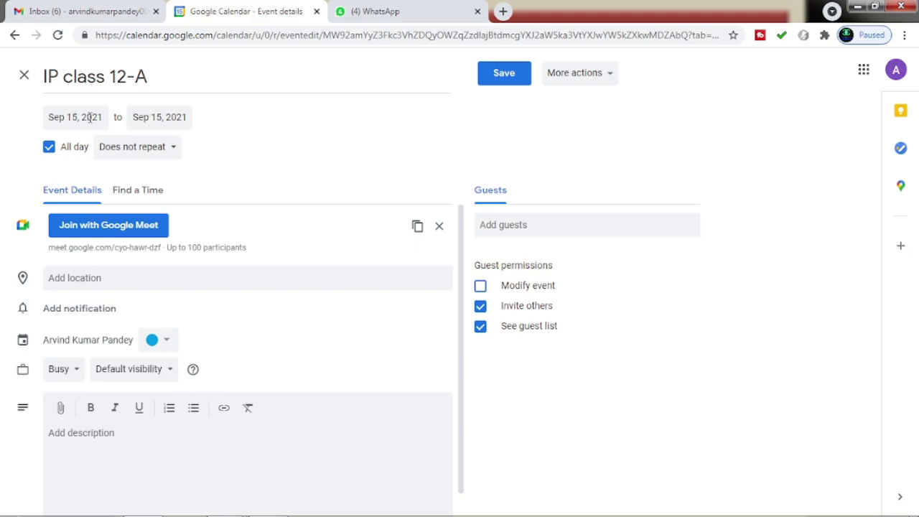
click(166, 117)
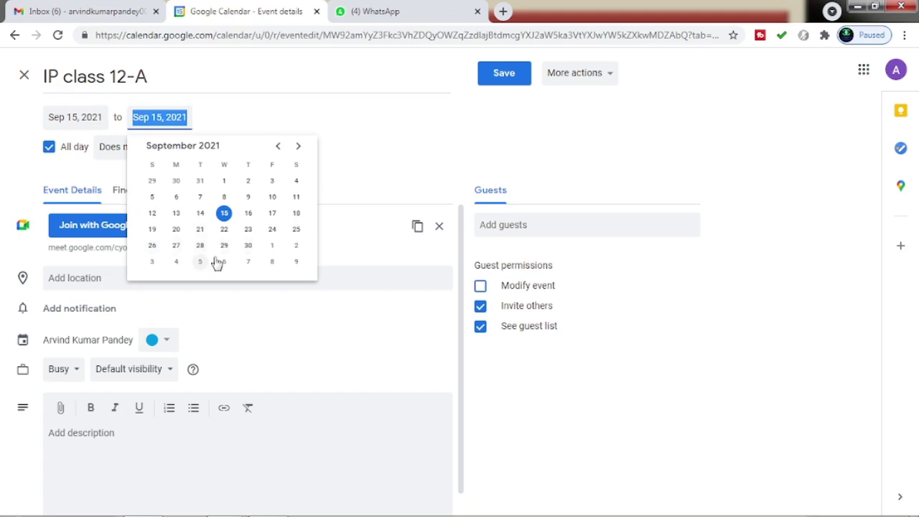
click(298, 147)
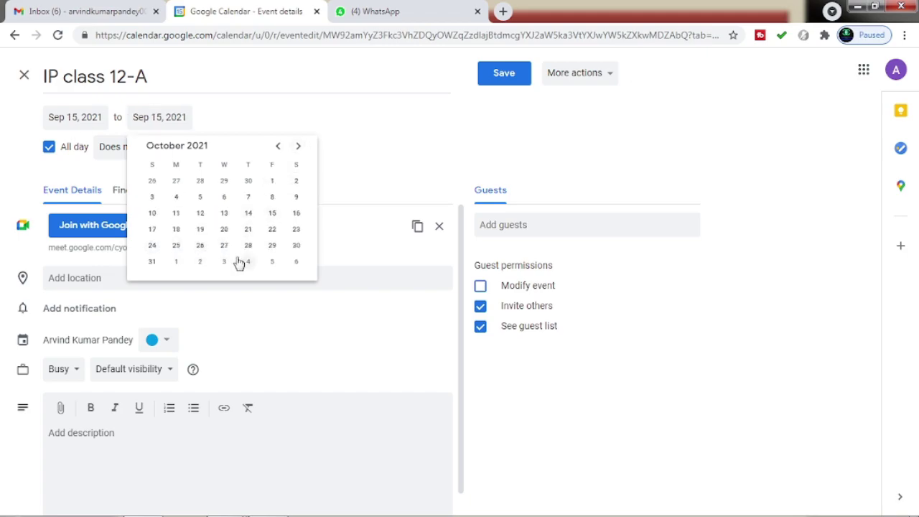
click(152, 263)
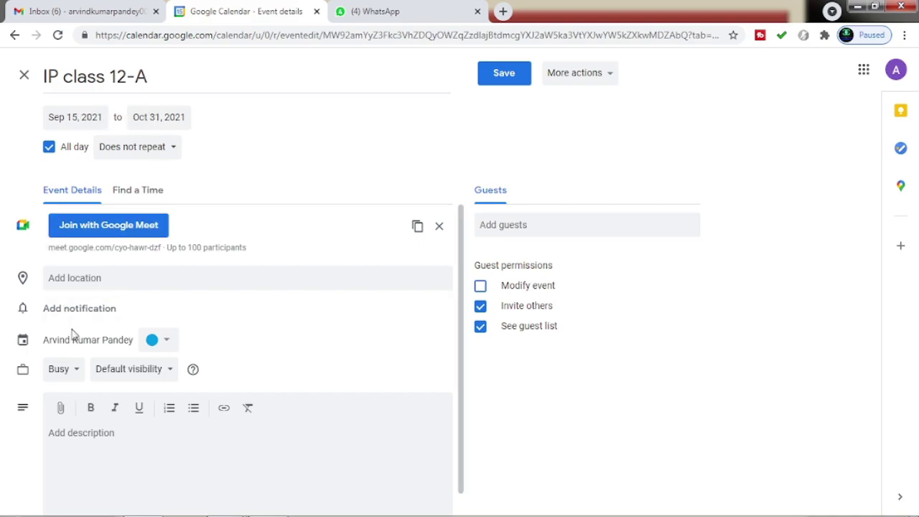
- Add two suggested contacts as guests to the IP class 12-A event and save it without sending invitation emails
click(512, 225)
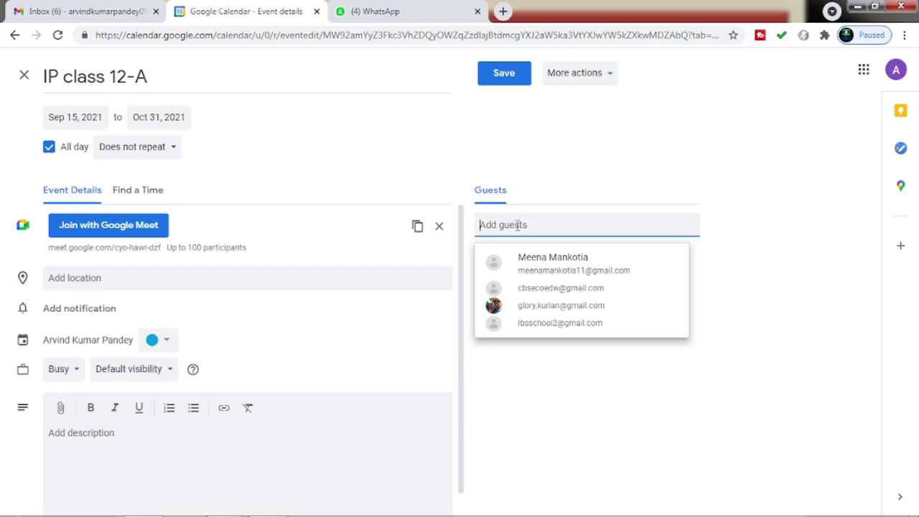
click(564, 270)
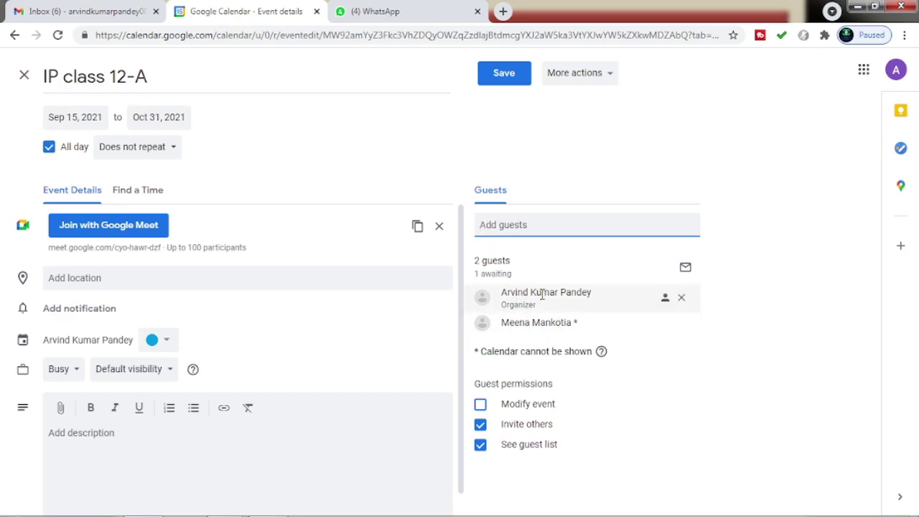
mouse_move(532, 297)
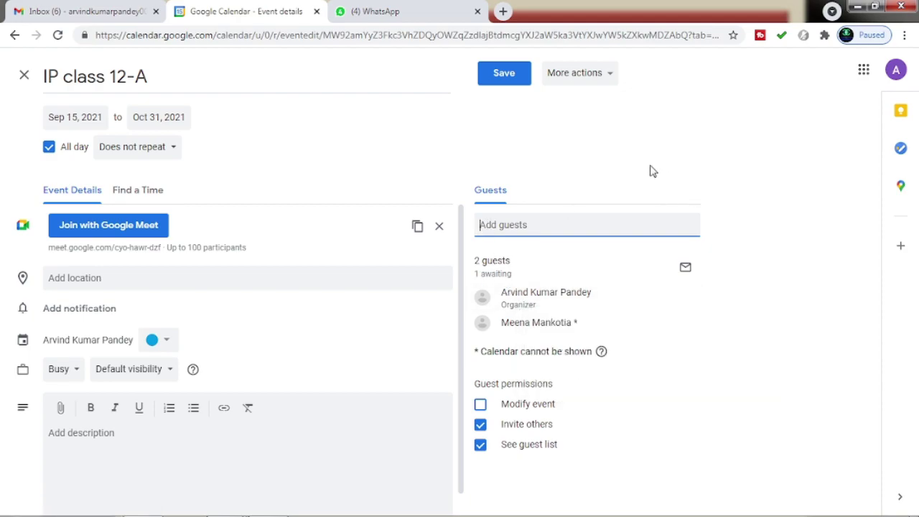
text(pa)
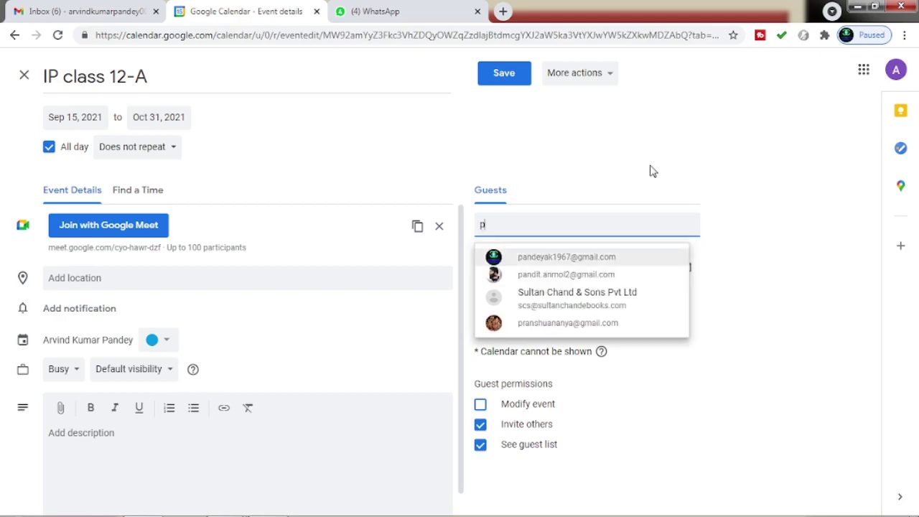
click(589, 260)
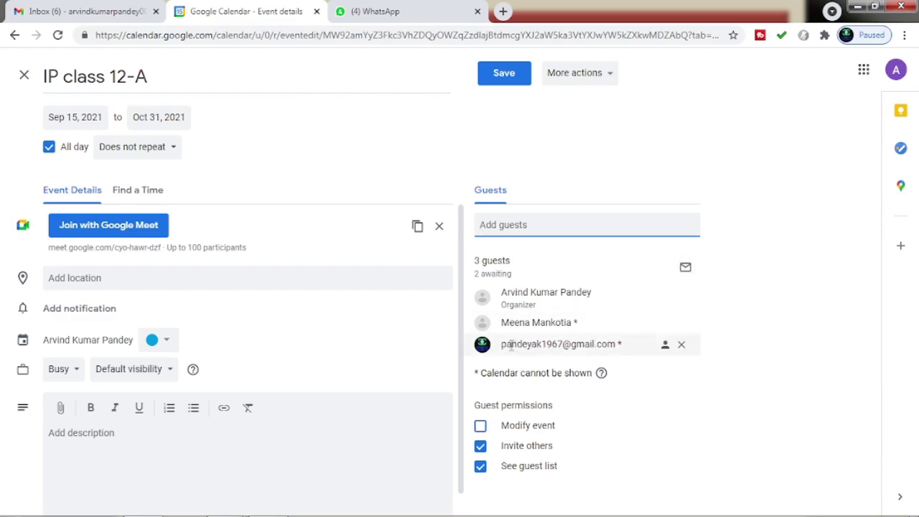
mouse_move(511, 344)
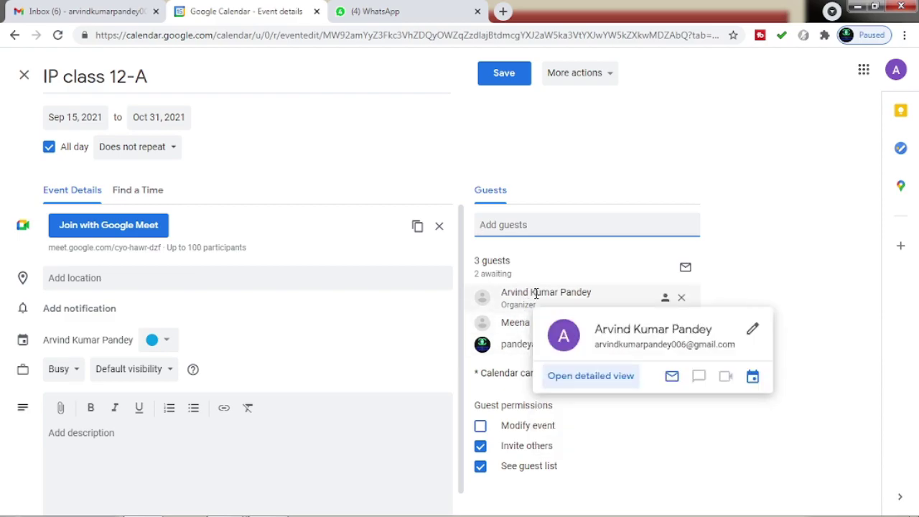
click(496, 76)
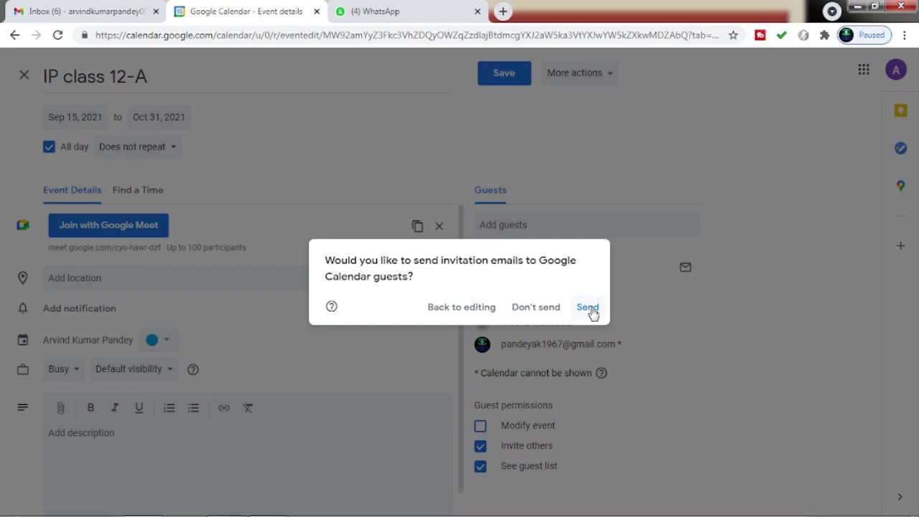
click(540, 310)
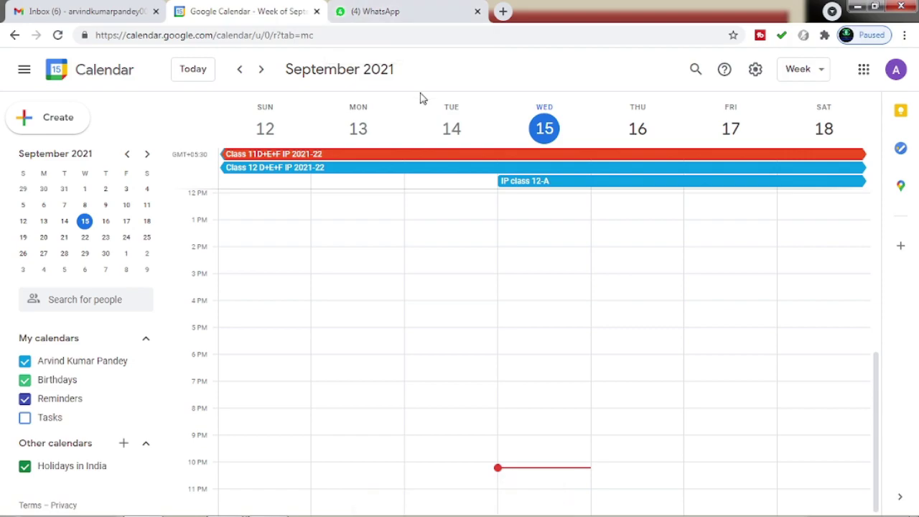
- Copy the Google Meet link from the saved IP class 12-A event's details and close the event
click(573, 188)
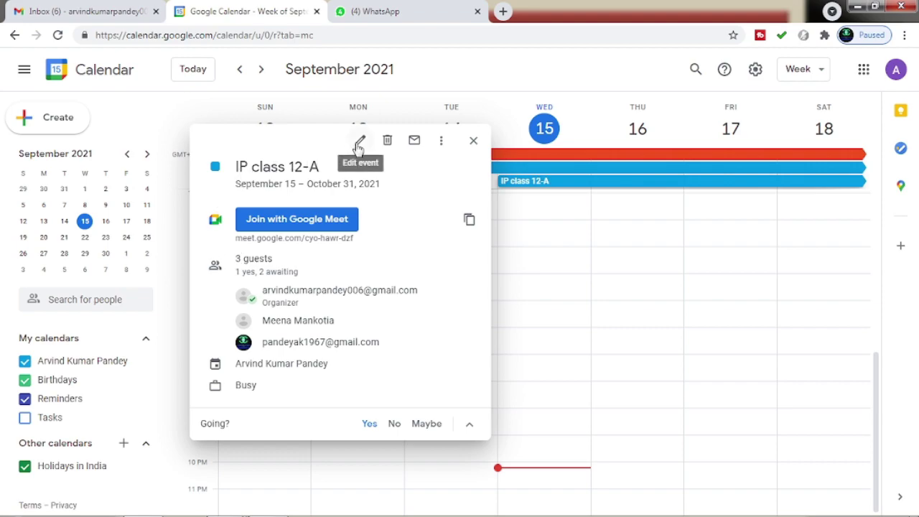
mouse_move(293, 334)
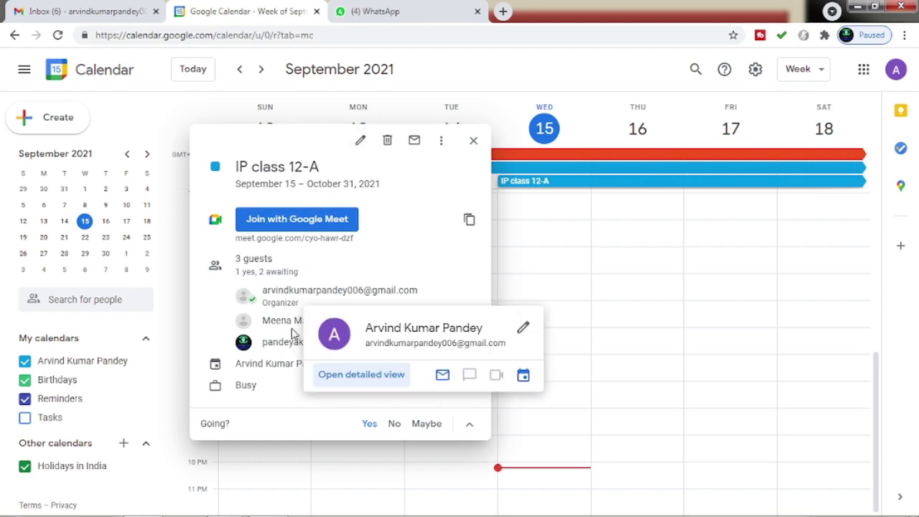
click(359, 140)
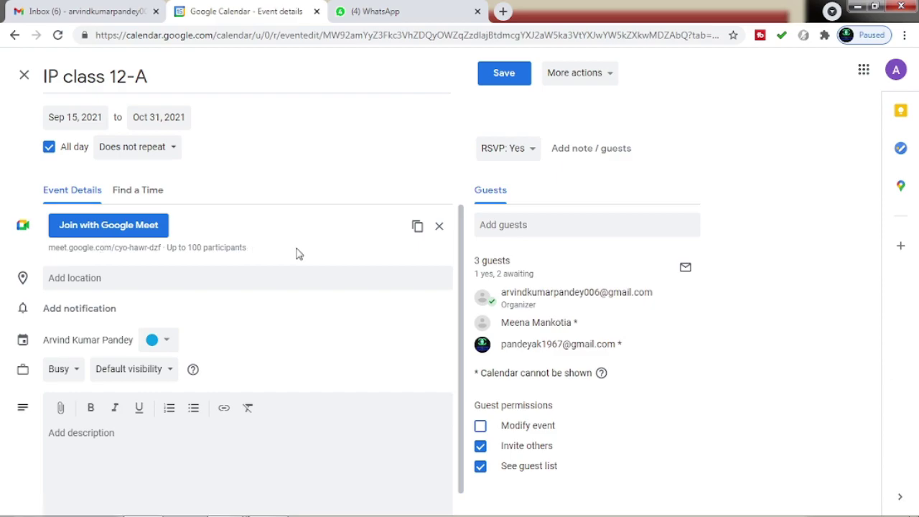
click(417, 227)
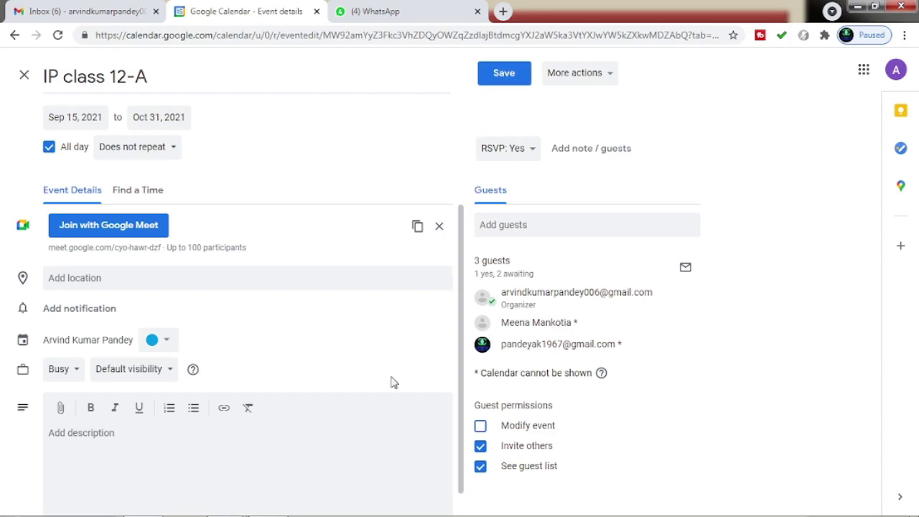
click(23, 77)
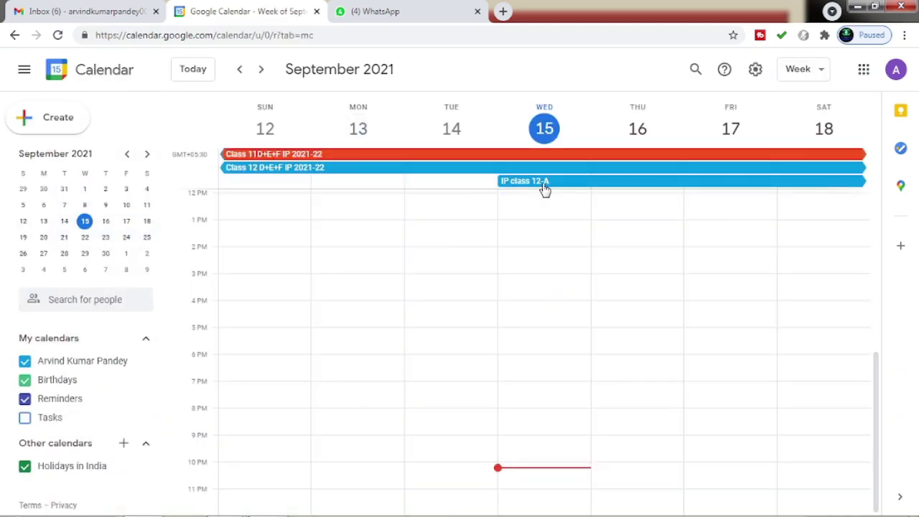
- Look through the guest list of the Class 12 D+E+F IP 2021-22 event and close the event without changes
click(322, 169)
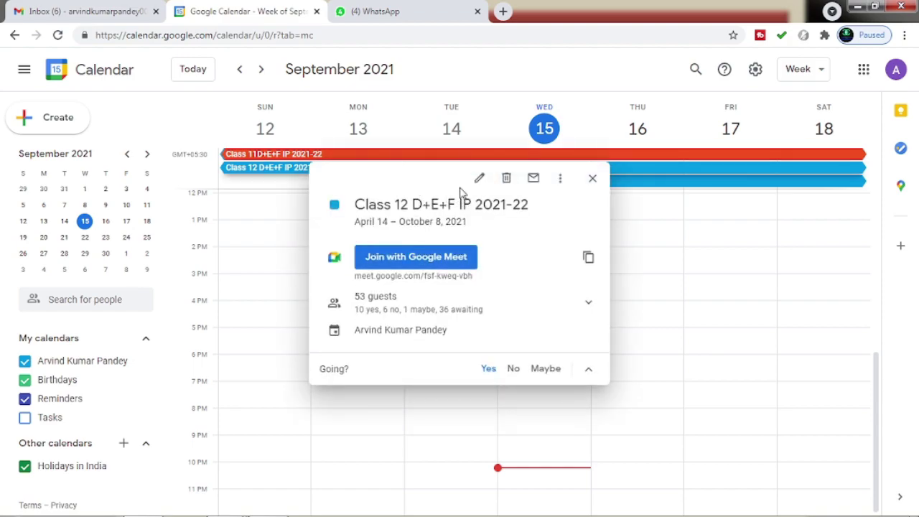
click(479, 178)
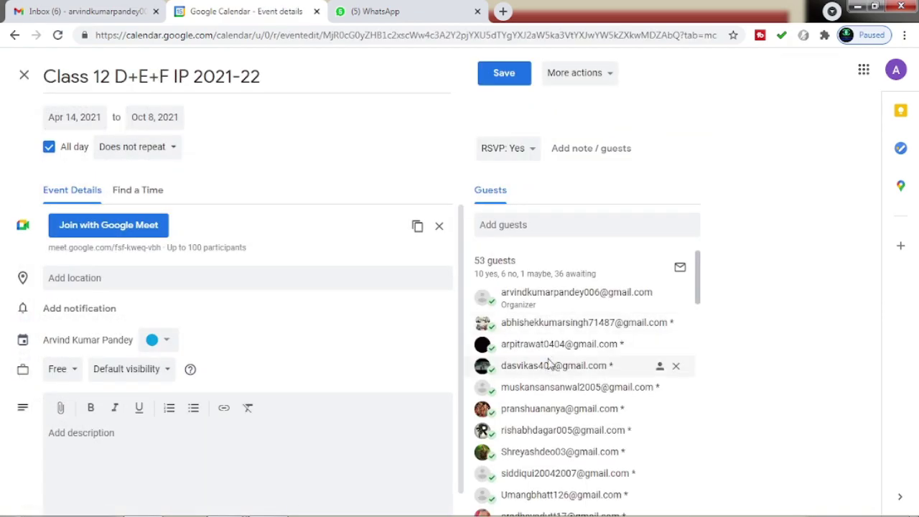
scroll(549, 359, down, 3)
scroll(550, 359, down, 5)
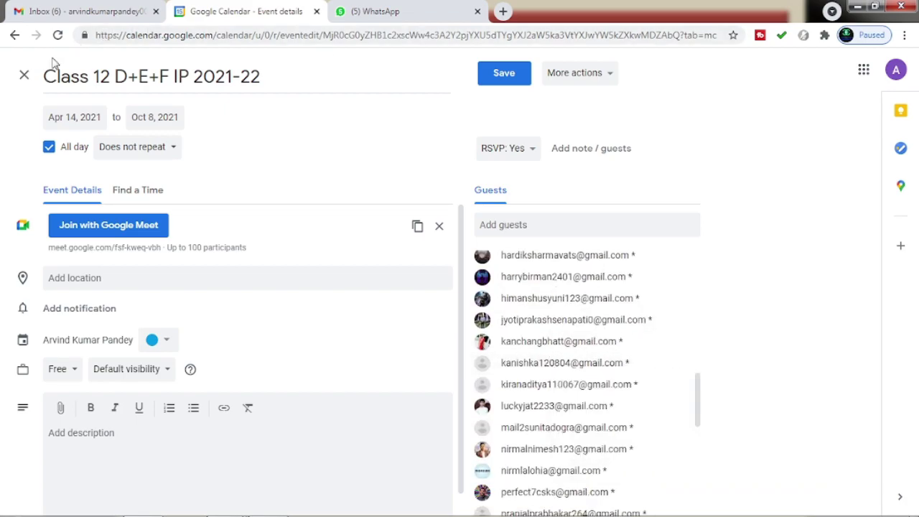
click(24, 76)
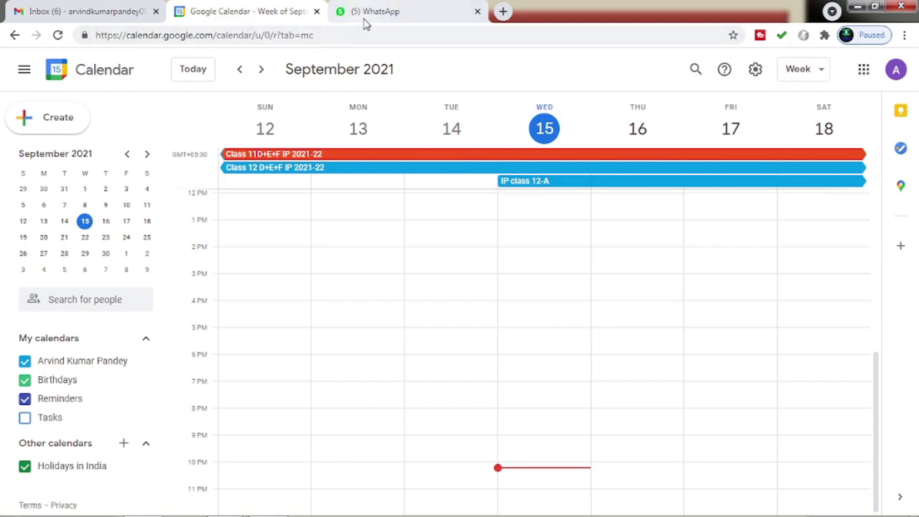
- Close the calendar, switch to Google Meet and join the IP class 12-A meeting, hiding the attendance overlay
click(317, 11)
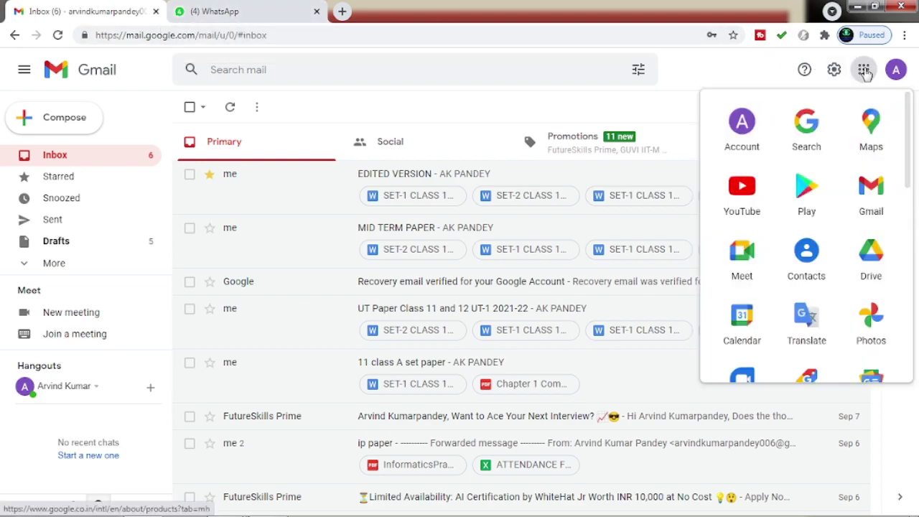
click(742, 269)
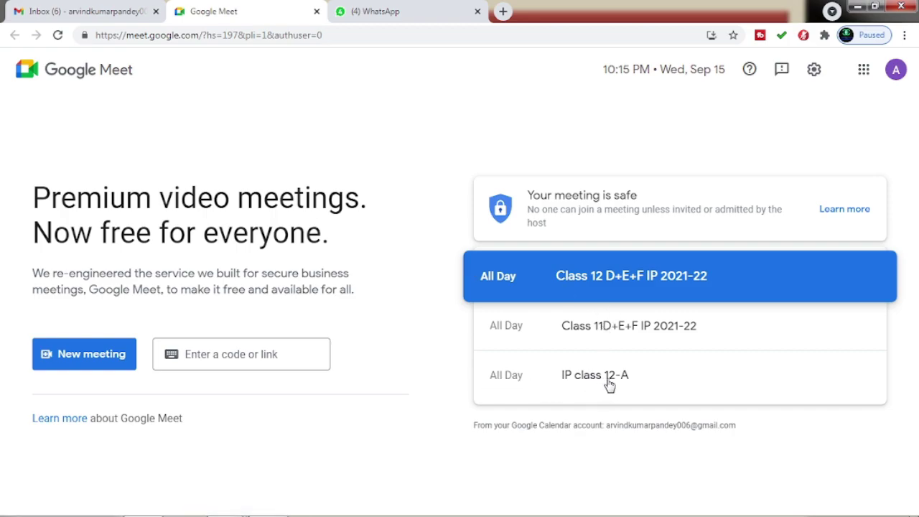
click(599, 378)
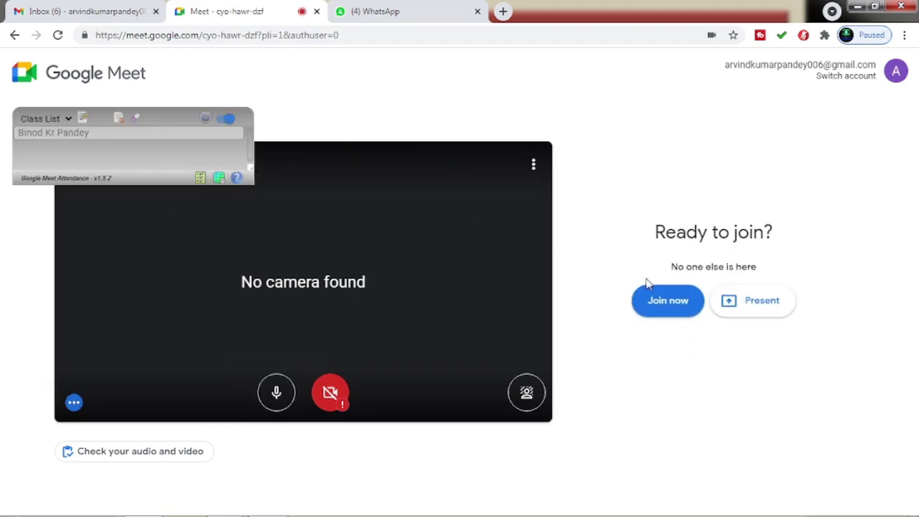
click(677, 308)
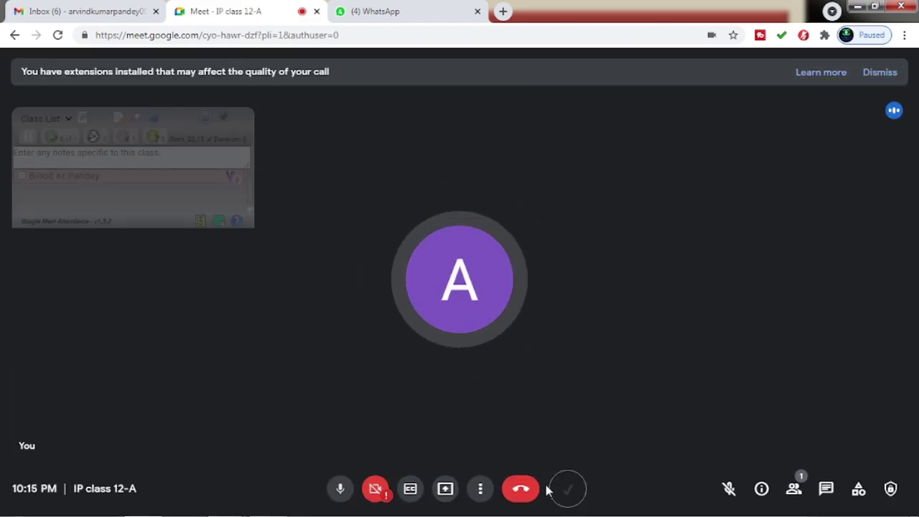
click(569, 491)
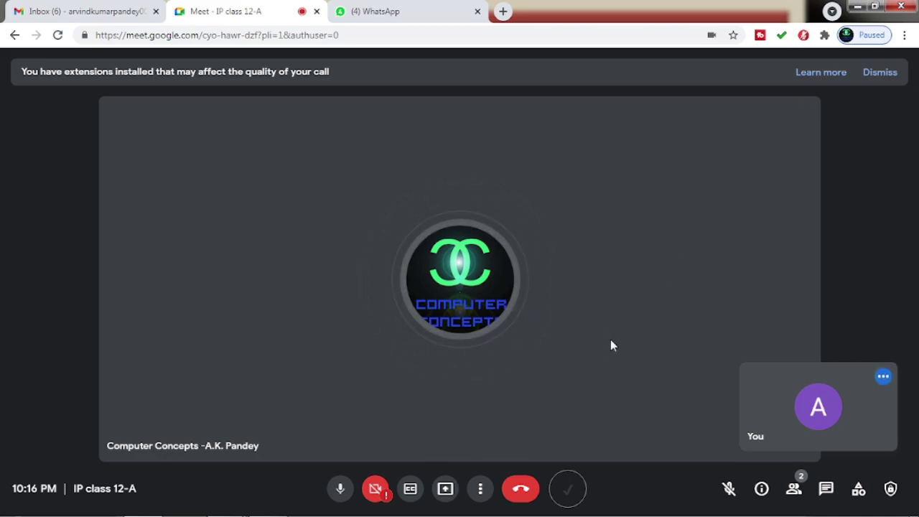
- Mute the microphone in the IP class 12-A meeting and deny entry to the person asking to join
click(340, 488)
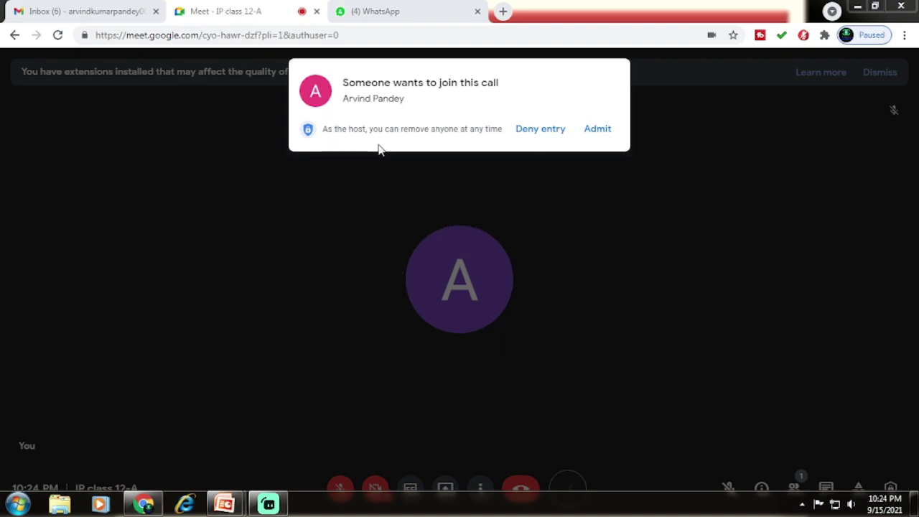
click(548, 135)
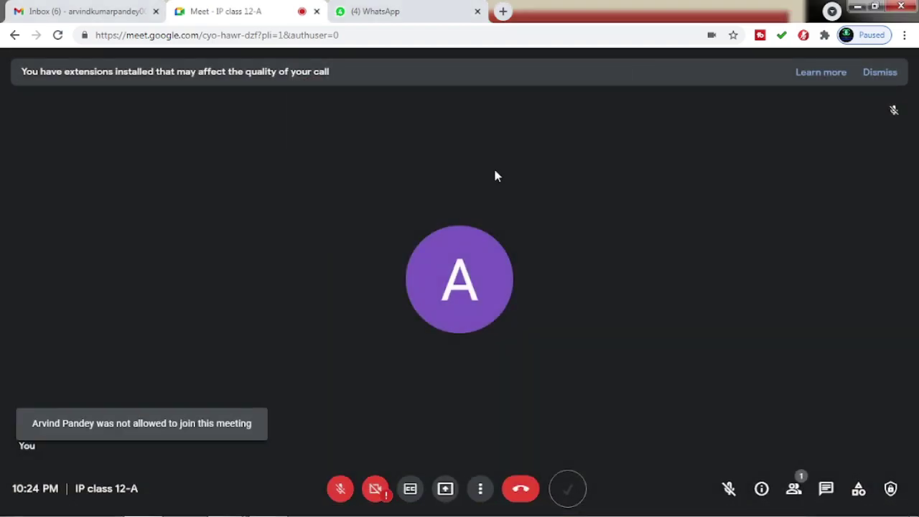